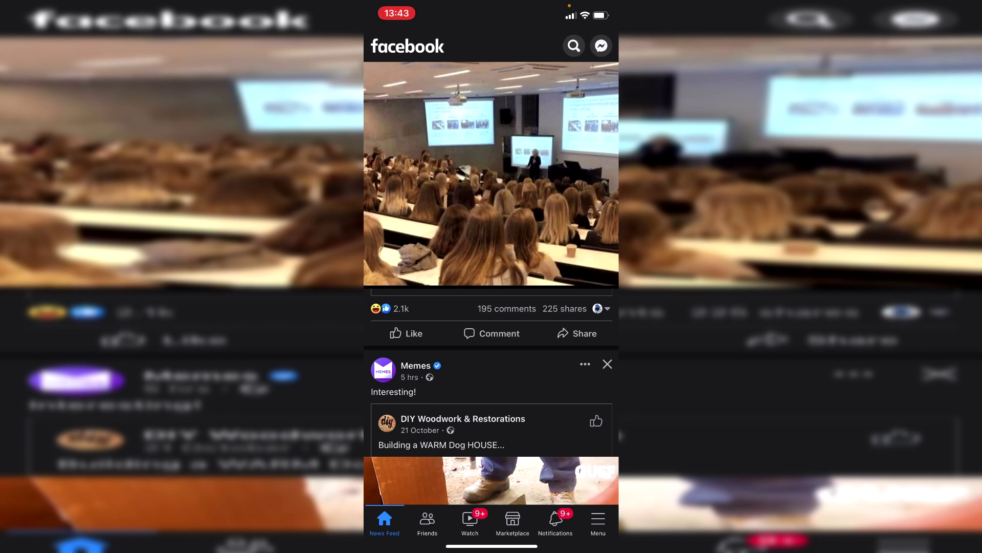
# - Go from the main Menu to Groups and show the Your groups list
pyautogui.click(597, 522)
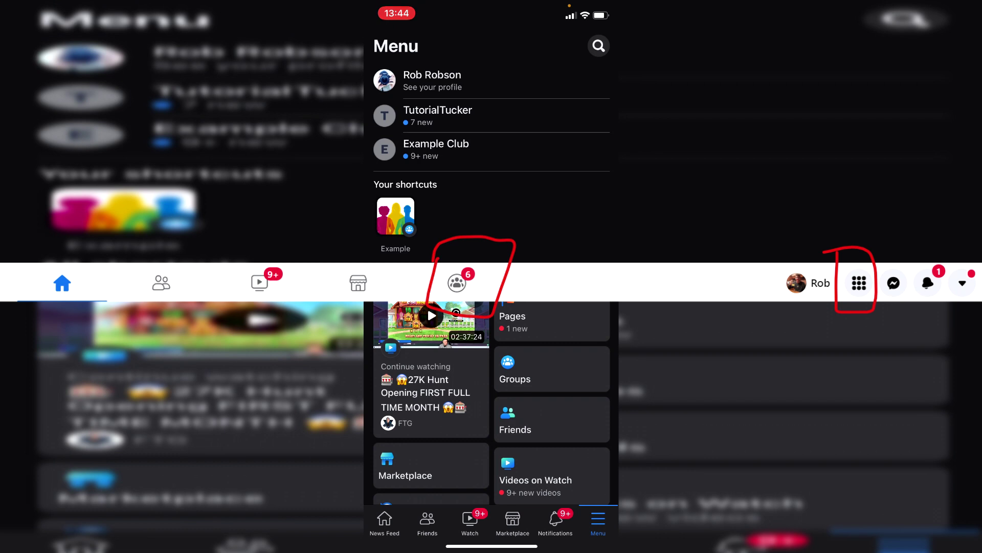
pyautogui.scroll(-2, 491, 307)
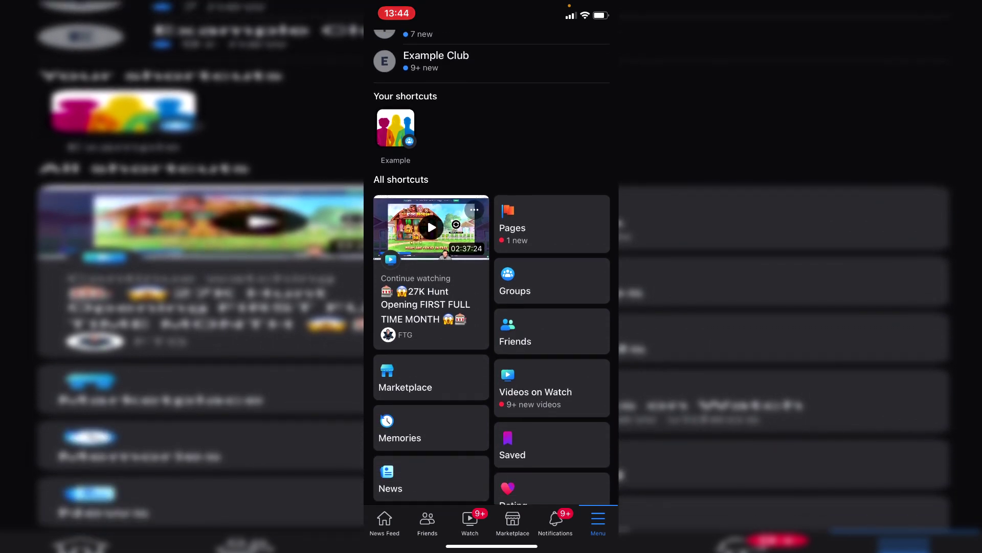
pyautogui.scroll(-2, 491, 307)
pyautogui.click(530, 207)
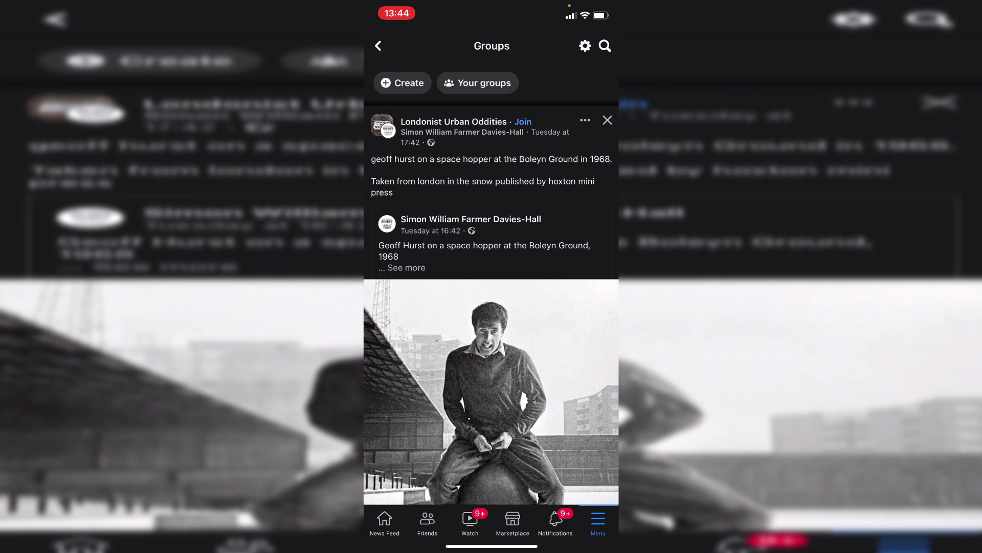
pyautogui.click(478, 83)
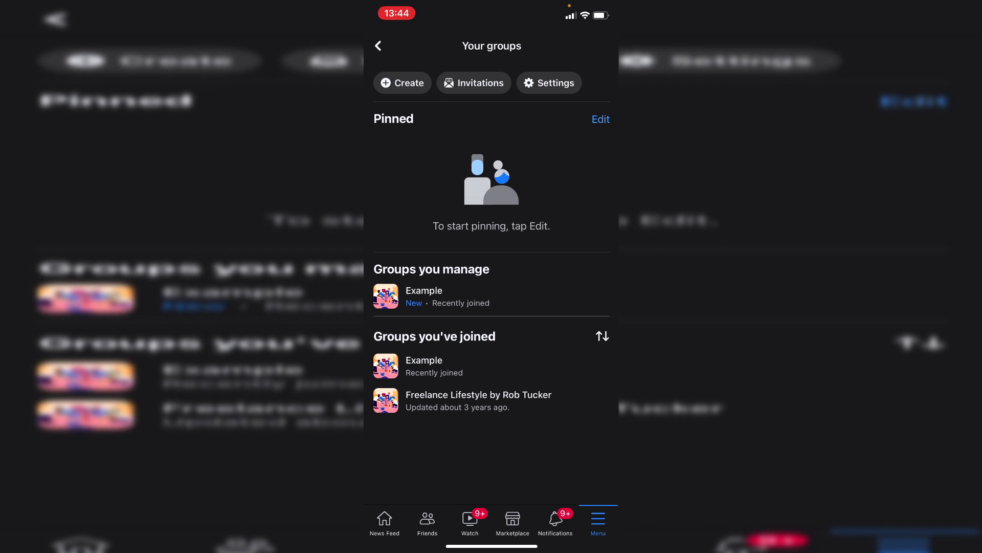
# - Open 'Example', listed under Groups you manage
pyautogui.click(423, 295)
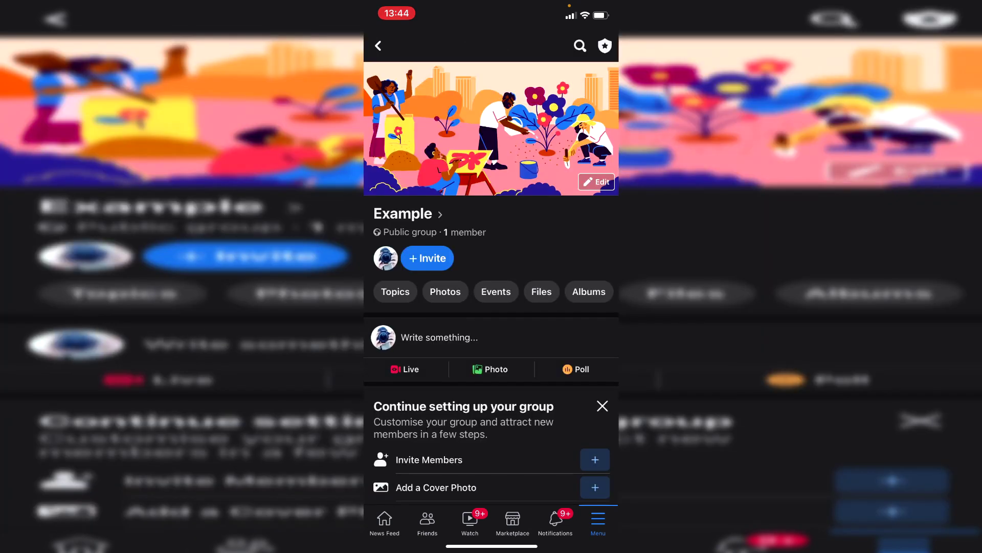
pyautogui.scroll(2, 491, 276)
# - Open the Example group's admin tools with the shield icon
pyautogui.click(605, 45)
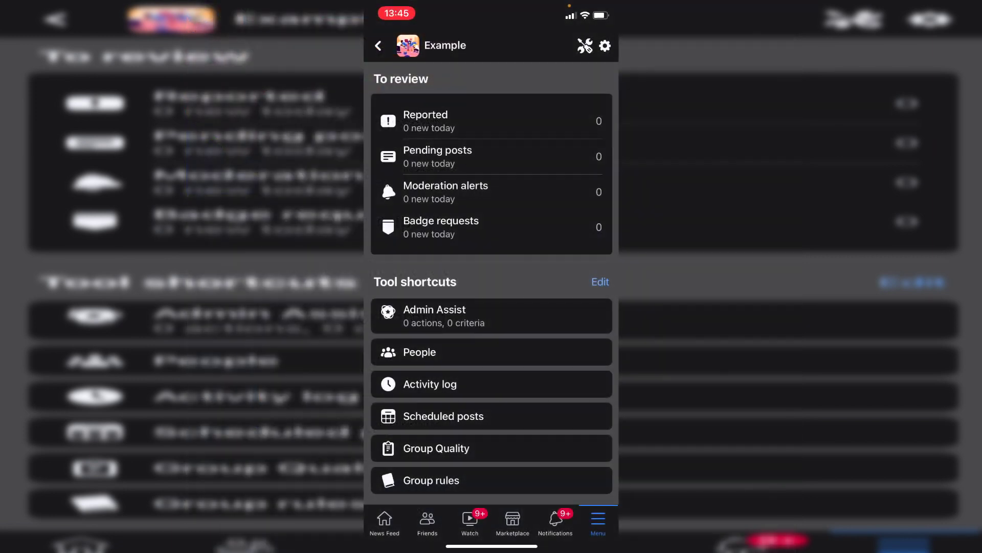
pyautogui.scroll(-1, 491, 306)
pyautogui.scroll(-2, 491, 307)
pyautogui.scroll(-5, 491, 308)
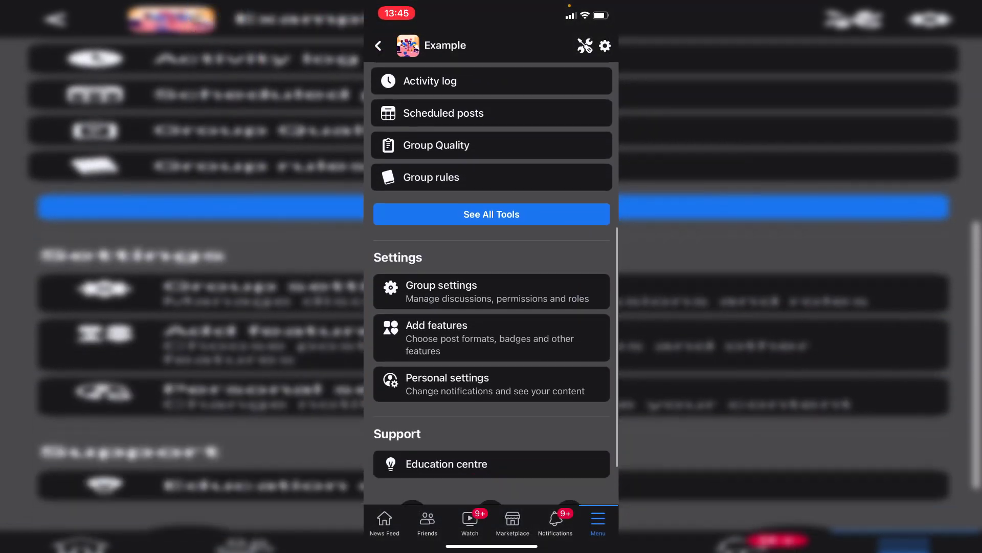
pyautogui.scroll(-2, 492, 307)
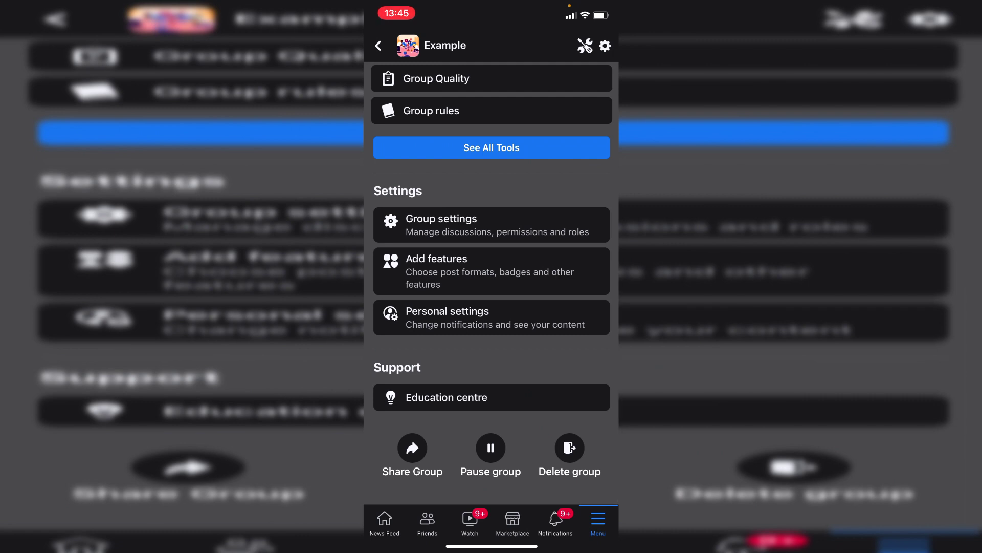
# - Confirm deleting group 'Example', then return to Your groups to check it's gone
pyautogui.click(570, 447)
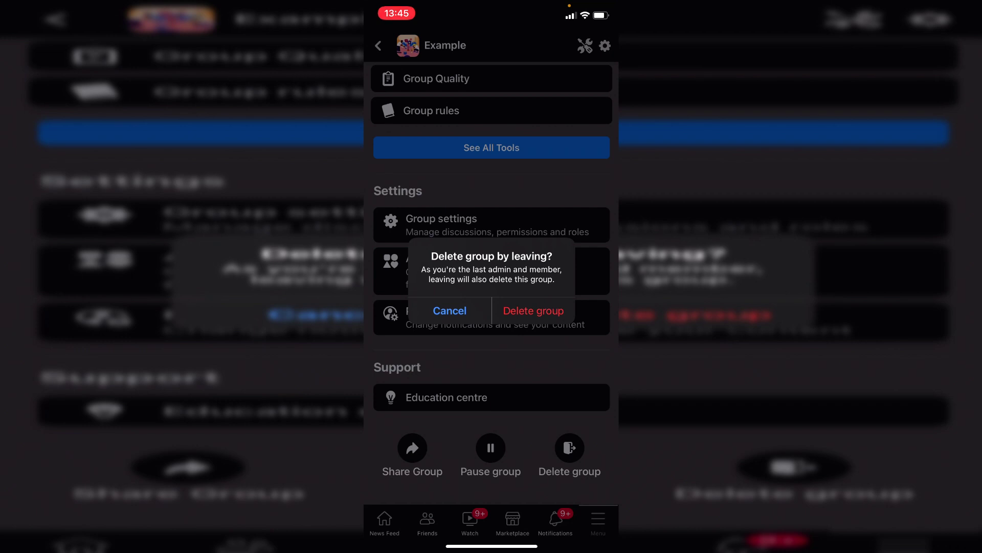
pyautogui.click(534, 310)
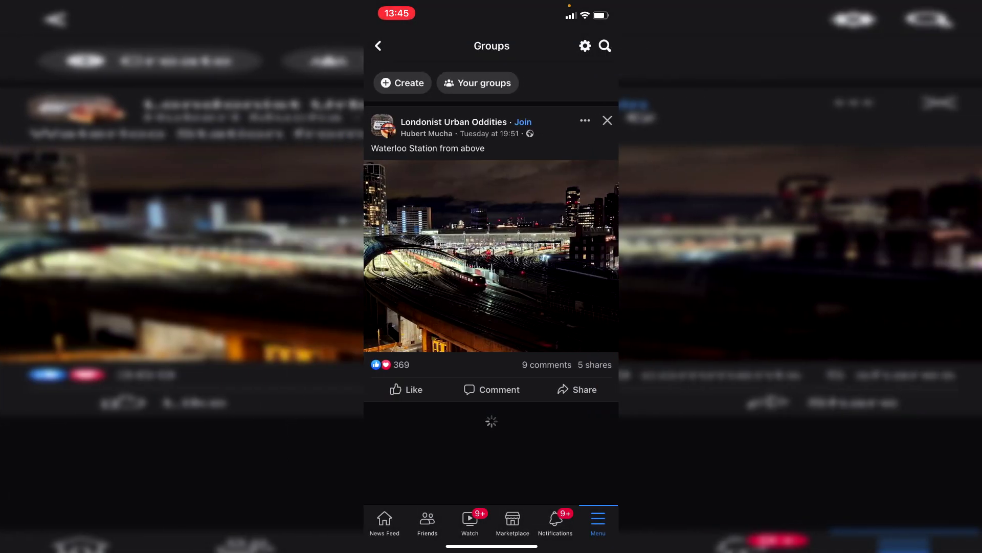
pyautogui.click(378, 46)
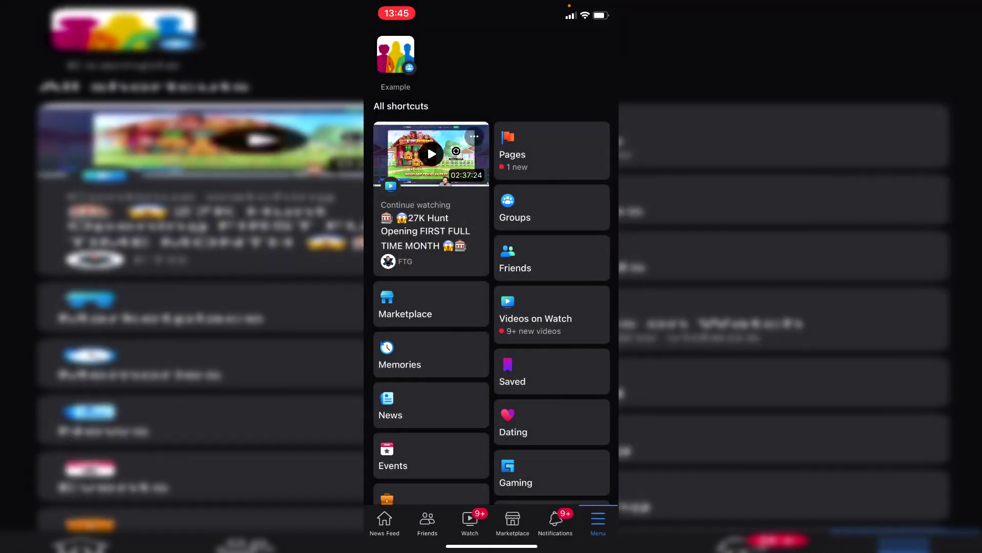
pyautogui.click(515, 208)
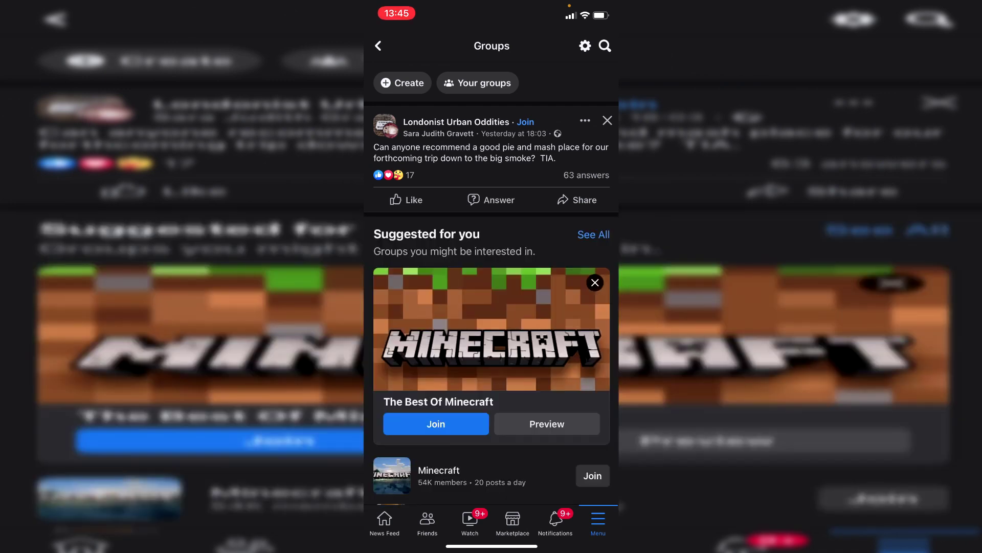
pyautogui.click(500, 81)
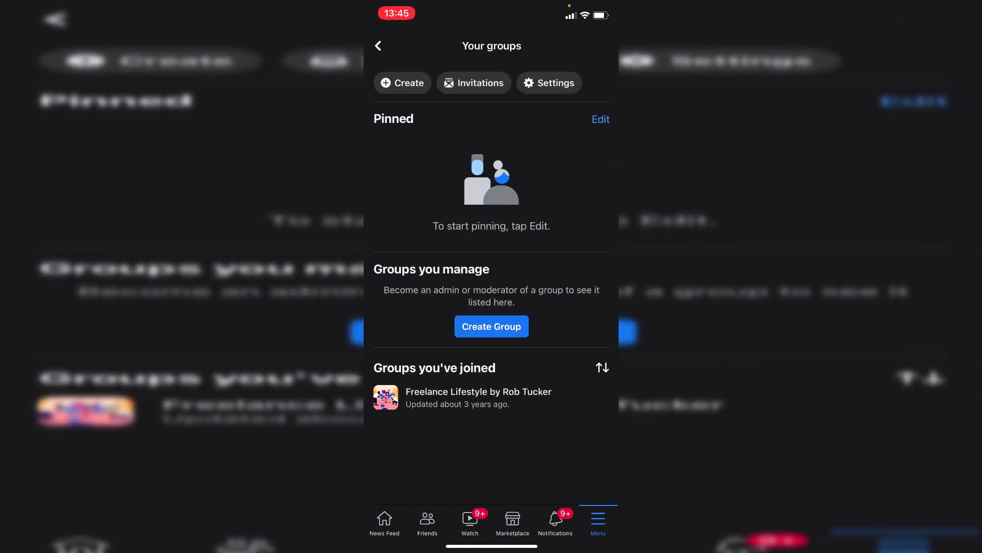